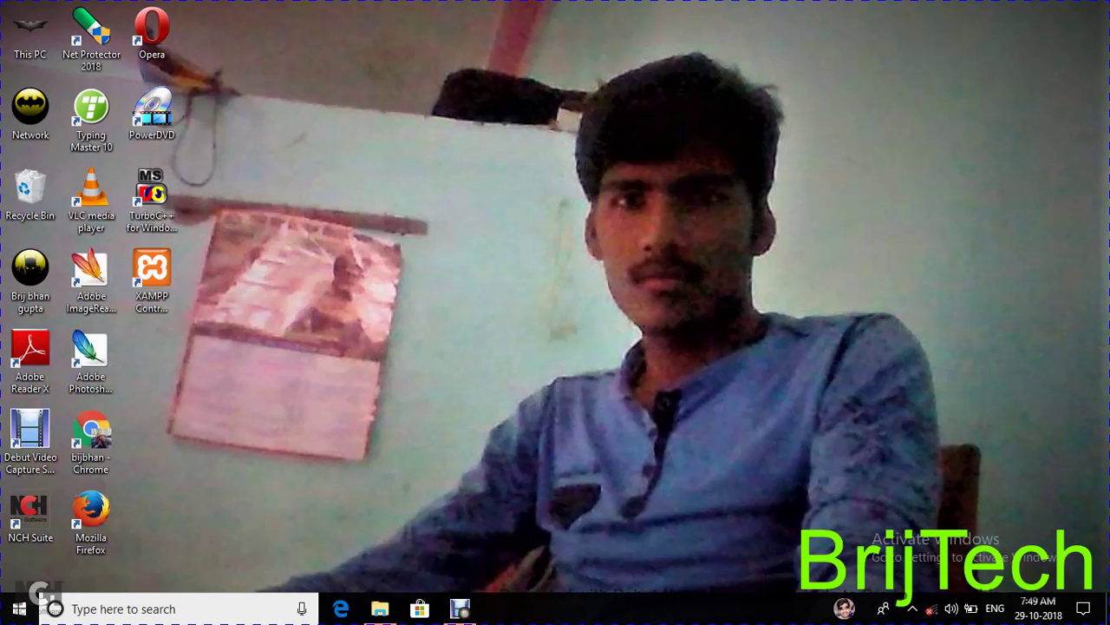
# Open Administrative Tools through a Windows search for "admi" and minimize its window
pyautogui.click(55, 608)
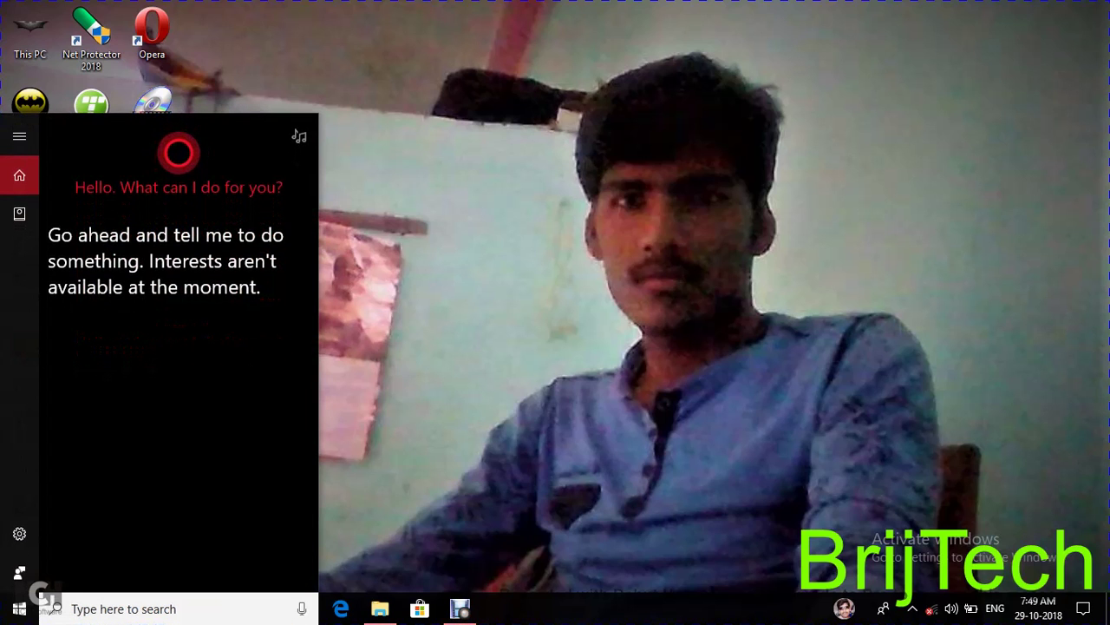
pyautogui.write('admi')
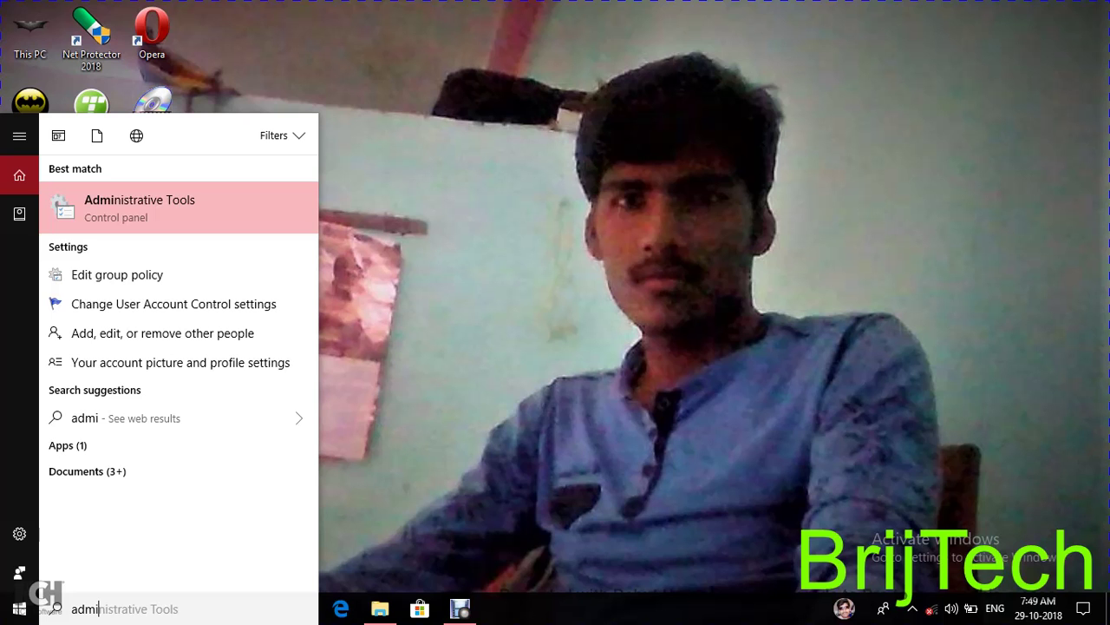
pyautogui.press('Return')
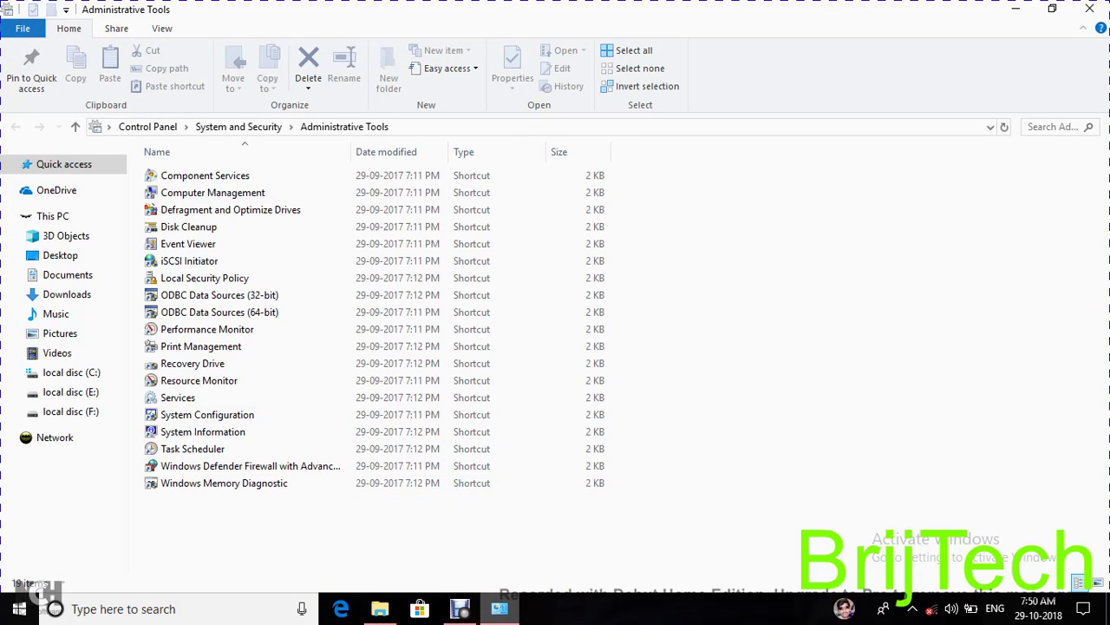
pyautogui.moveTo(500, 608)
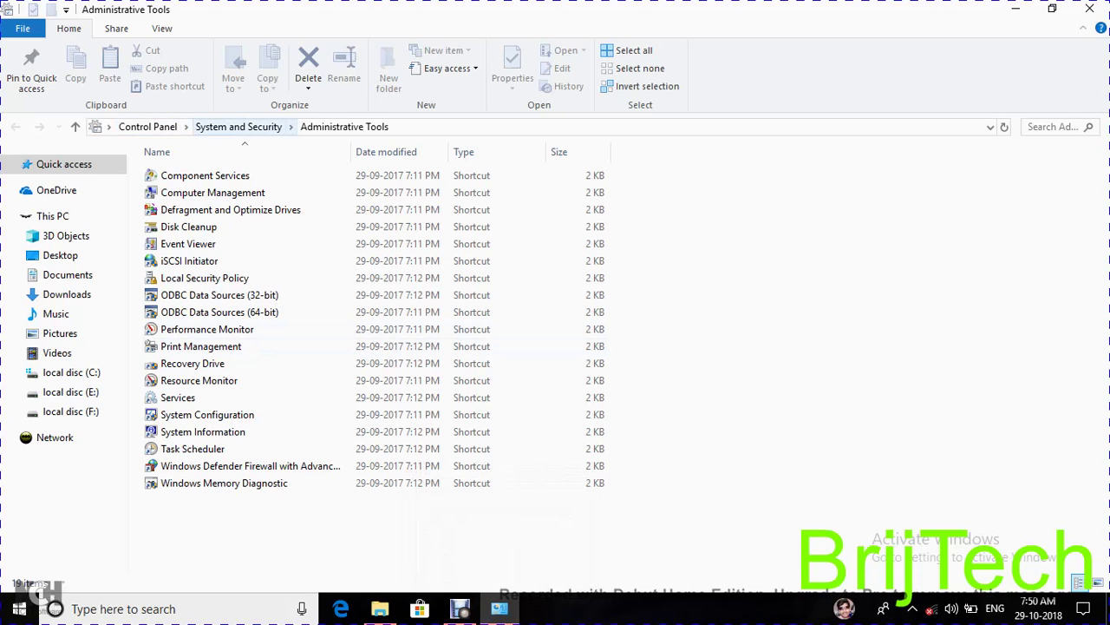
pyautogui.click(1015, 9)
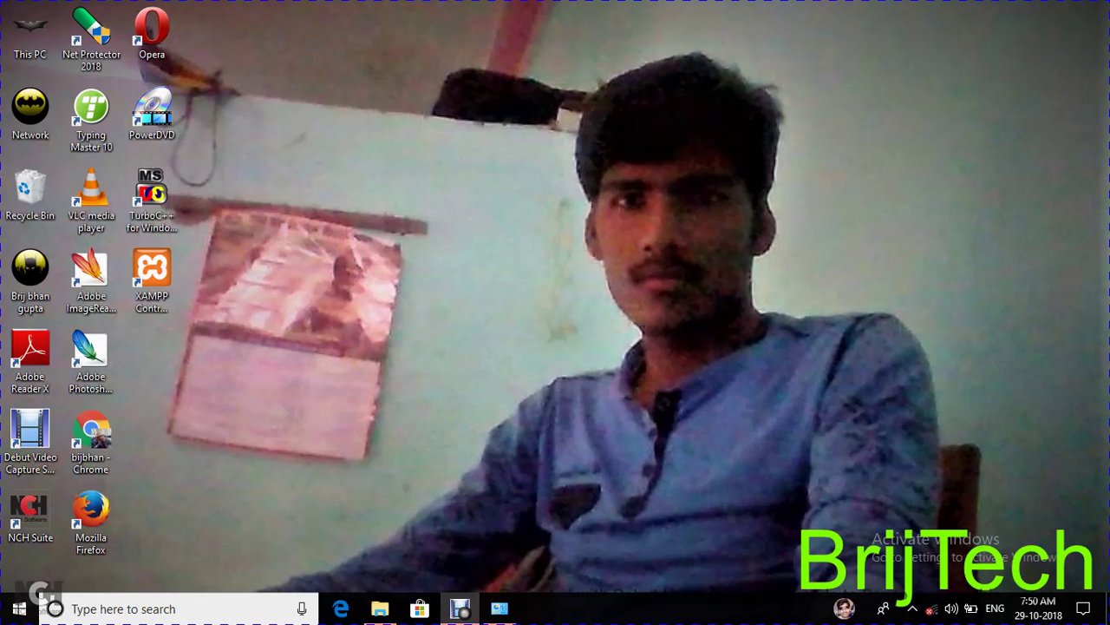
# Open Control Panel through a Windows search for "con" and keep its window in front of Administrative Tools
pyautogui.click(19, 608)
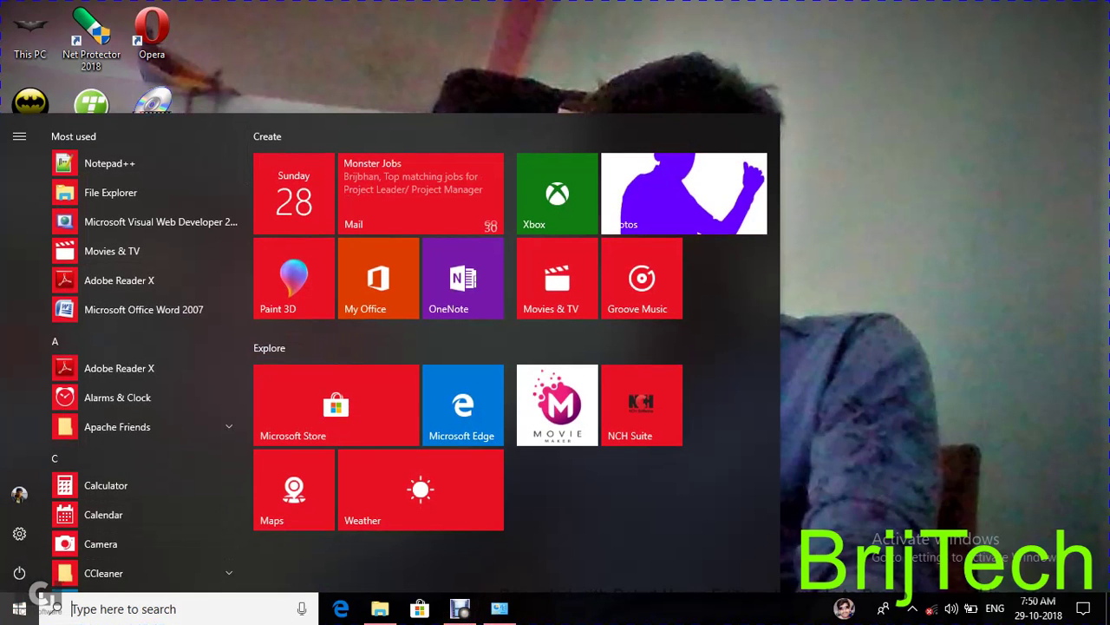
pyautogui.press('Escape')
pyautogui.click(121, 608)
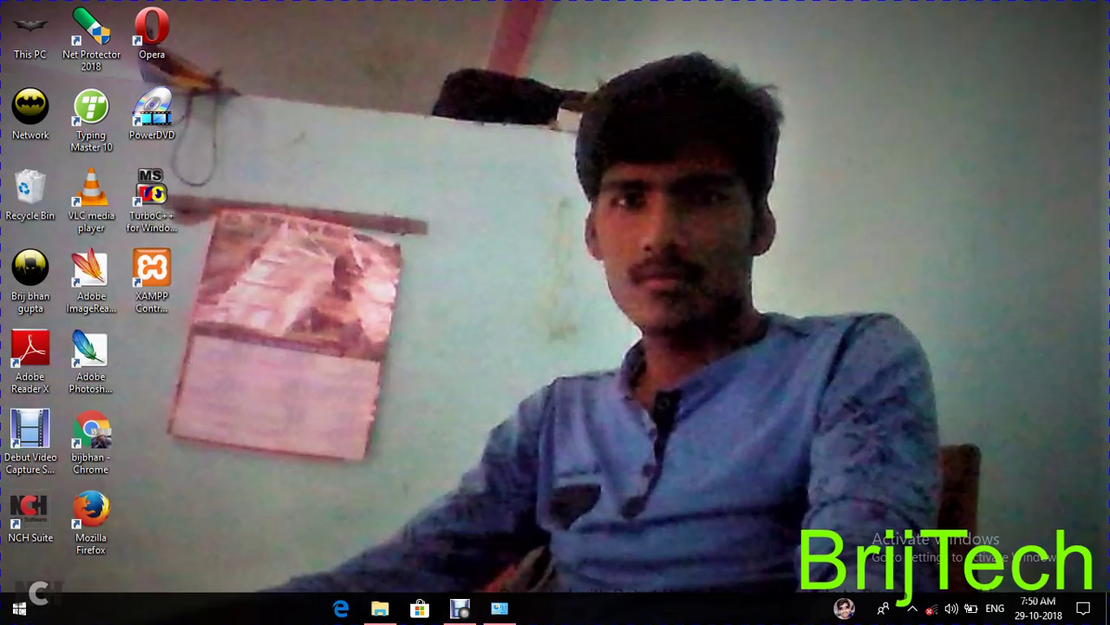
pyautogui.write('co')
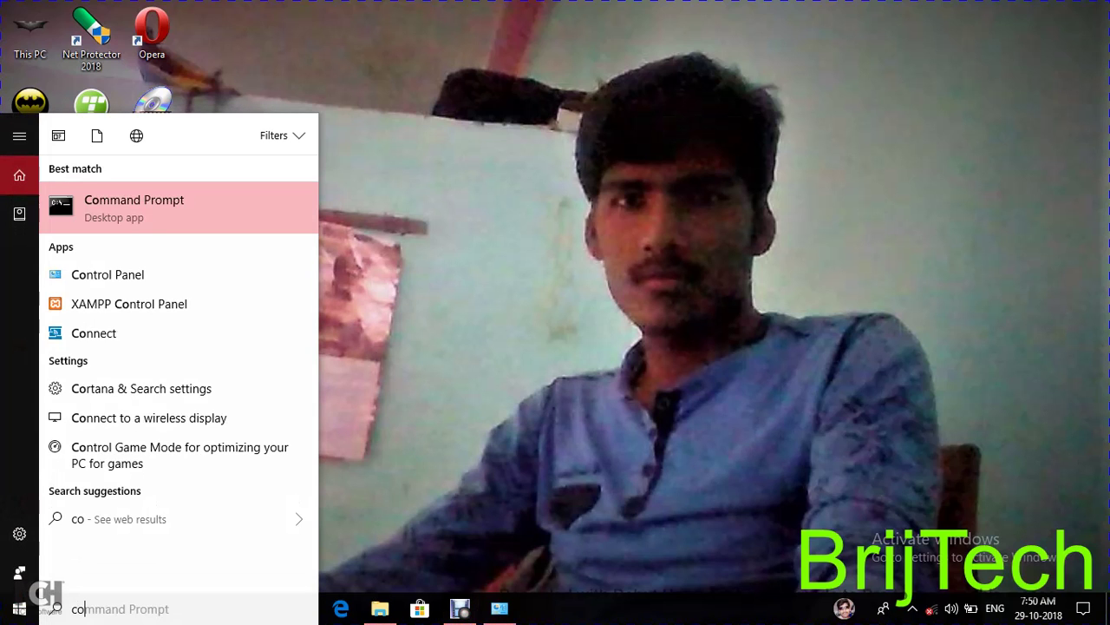
pyautogui.write('n')
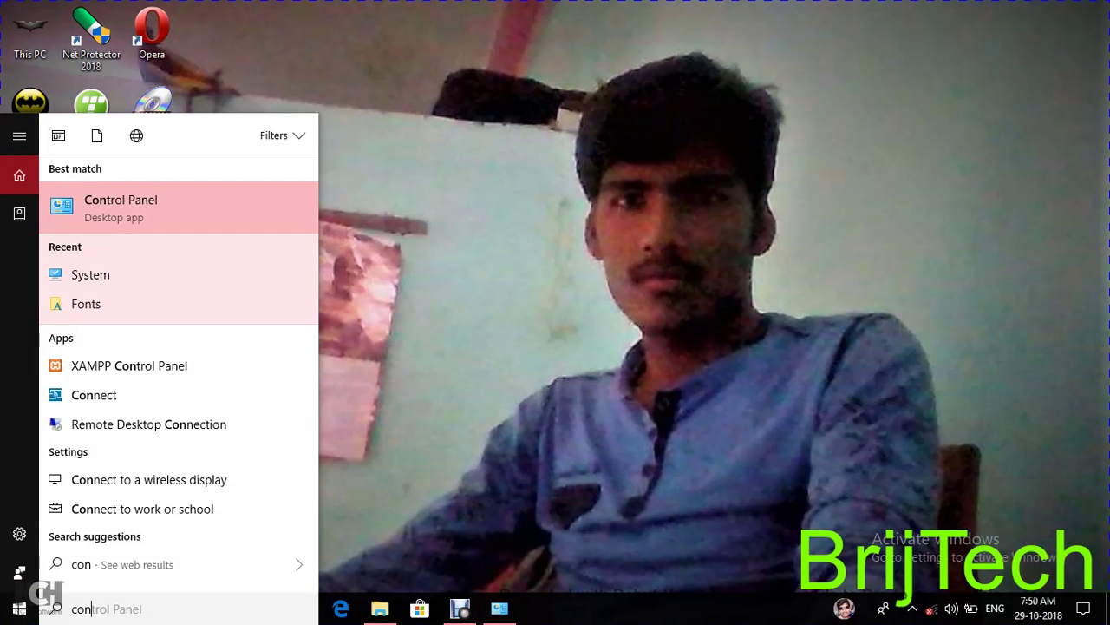
pyautogui.press('Return')
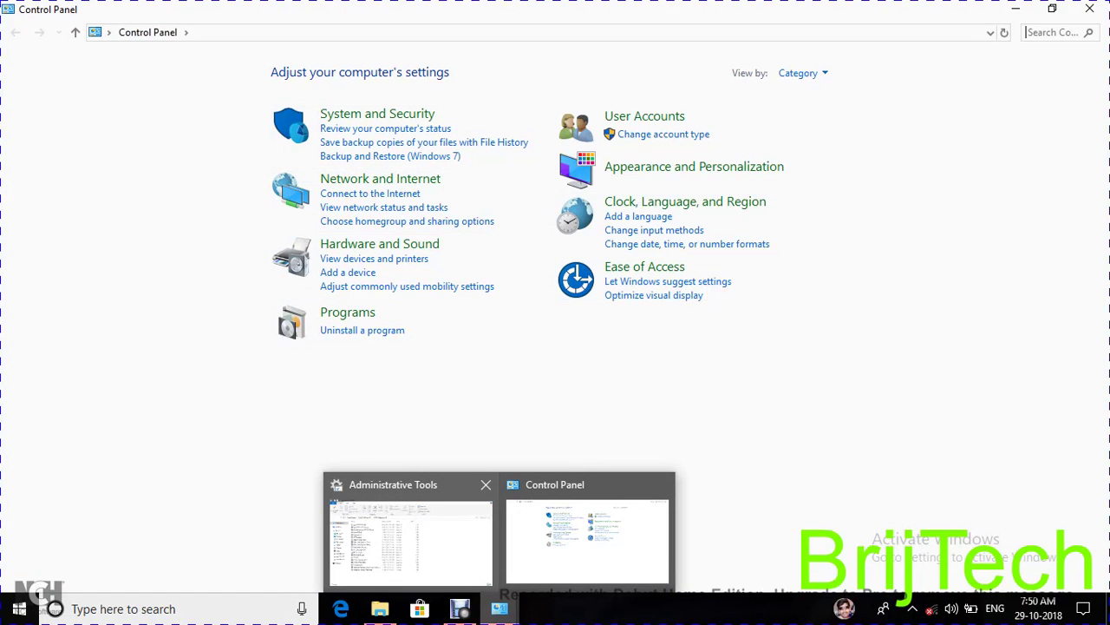
pyautogui.click(406, 520)
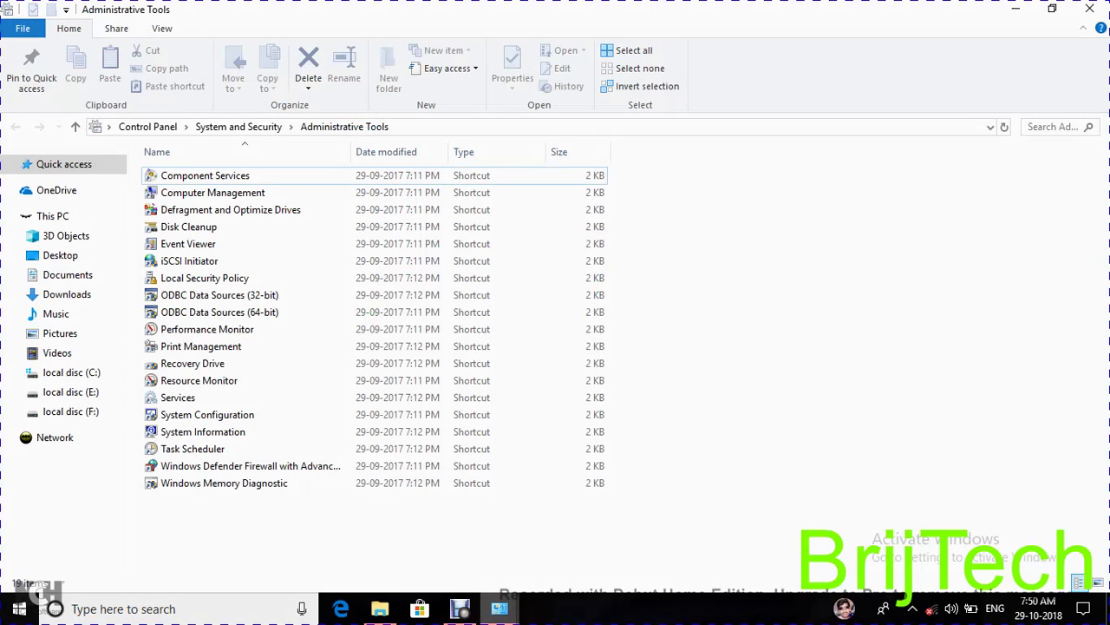
pyautogui.click(499, 608)
pyautogui.click(588, 539)
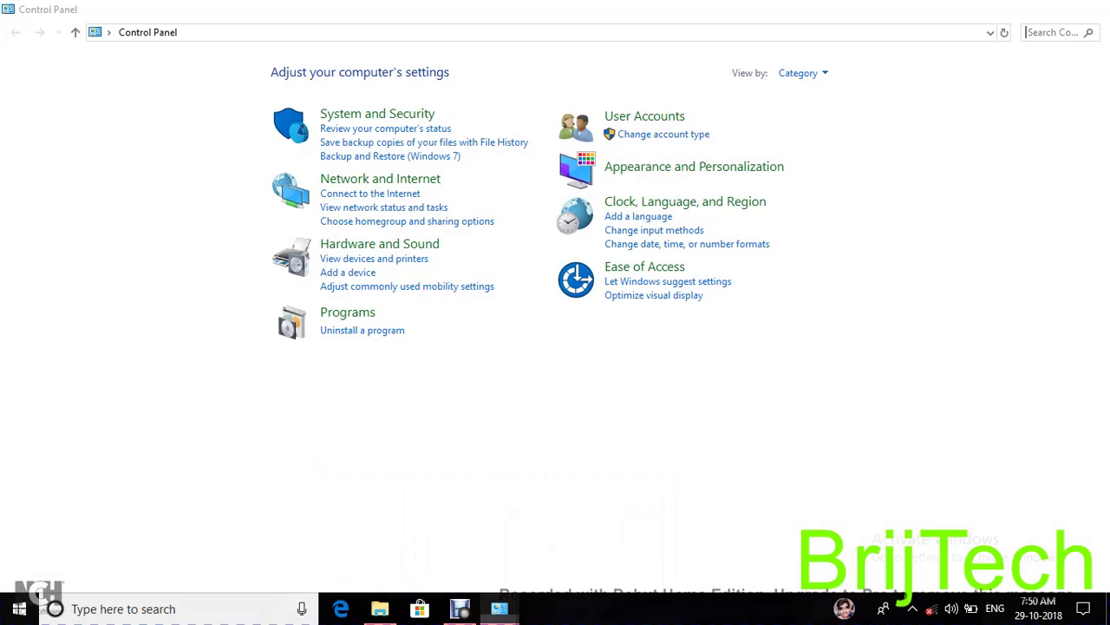
# Open Administrative Tools from Control Panel's System and Security category, maximize it, and close both windows
pyautogui.click(377, 114)
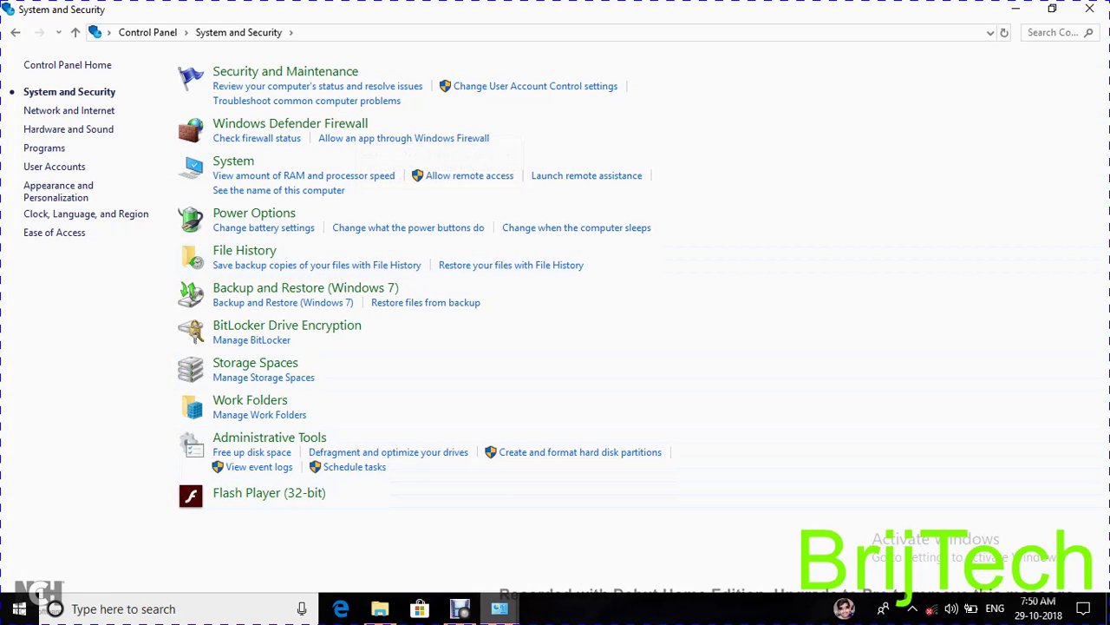
pyautogui.moveTo(500, 608)
pyautogui.moveTo(410, 534)
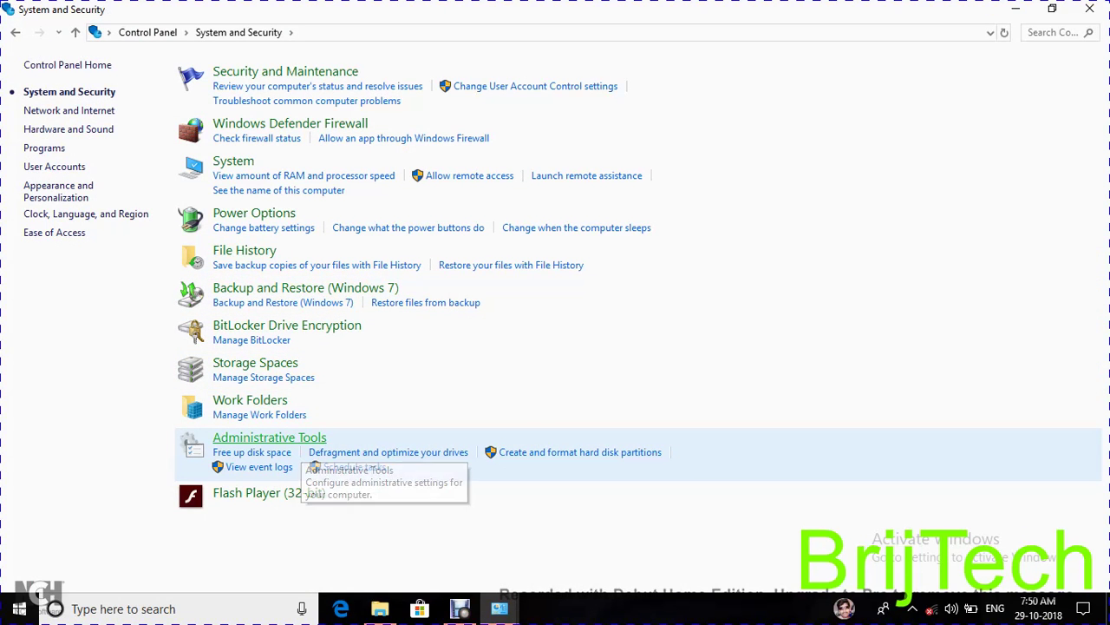
pyautogui.click(304, 438)
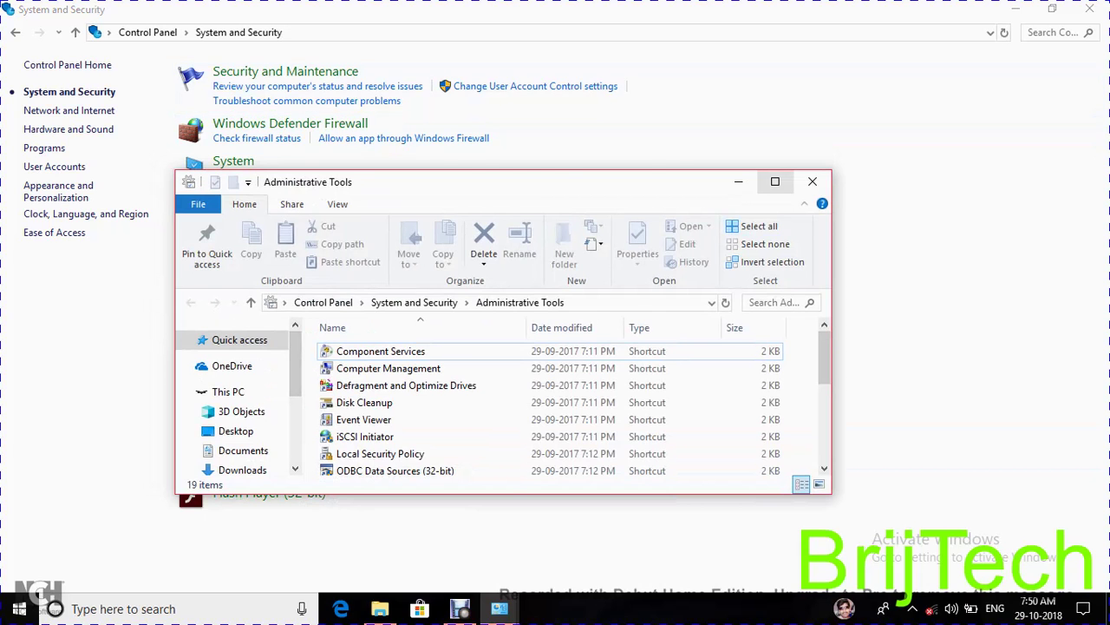
pyautogui.click(776, 181)
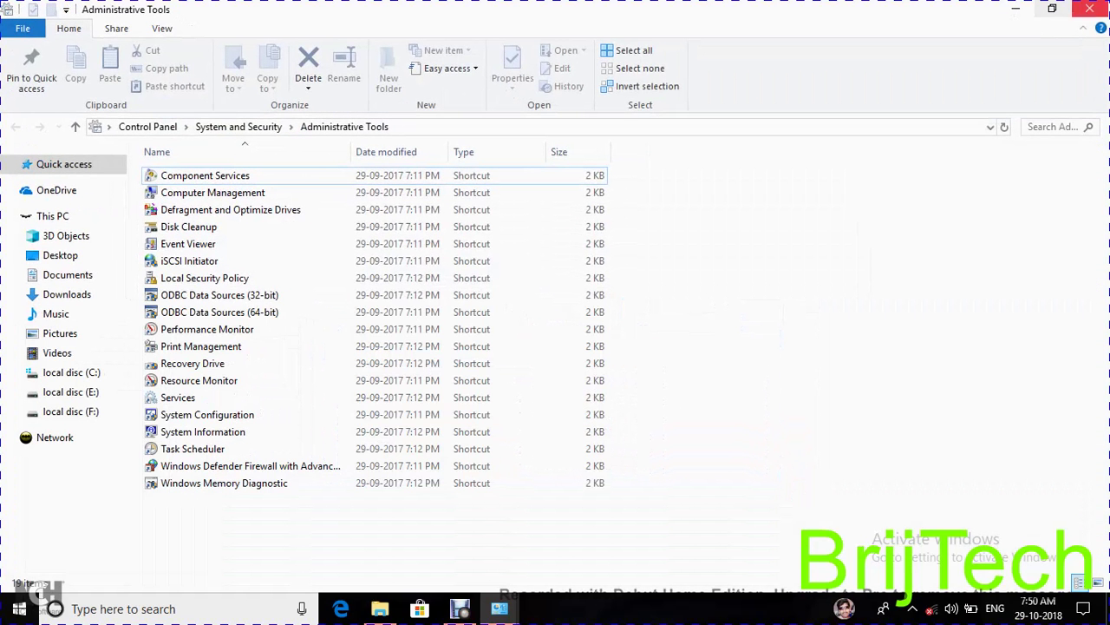
pyautogui.click(1089, 9)
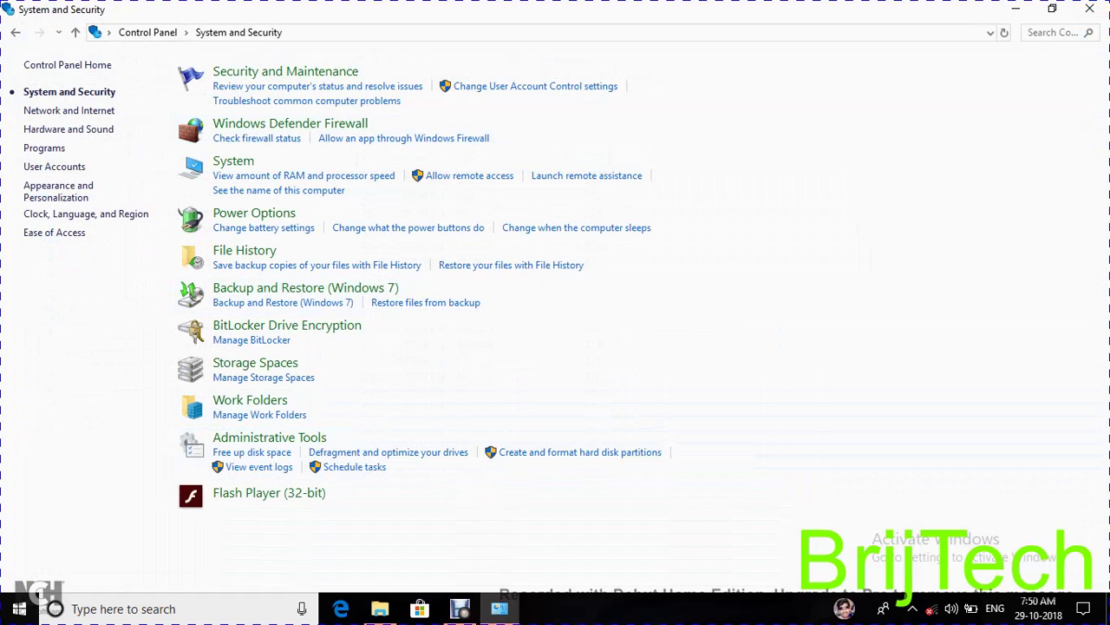
pyautogui.click(1089, 9)
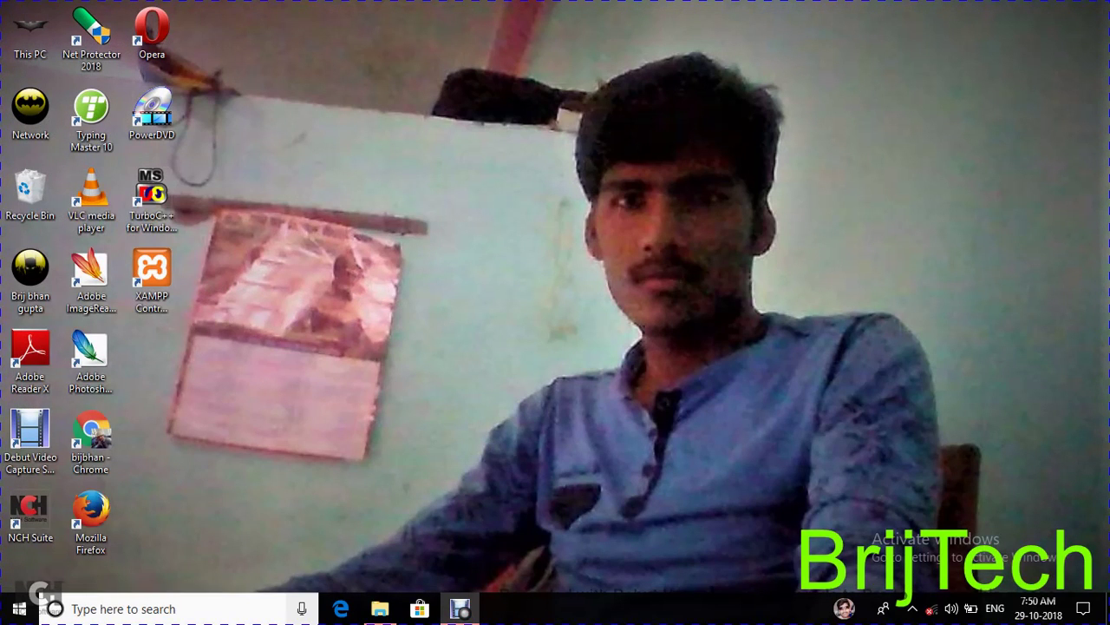
# Open Administrative Tools from the desktop through a Windows search for "admi"
pyautogui.press('super+s')
pyautogui.write('a')
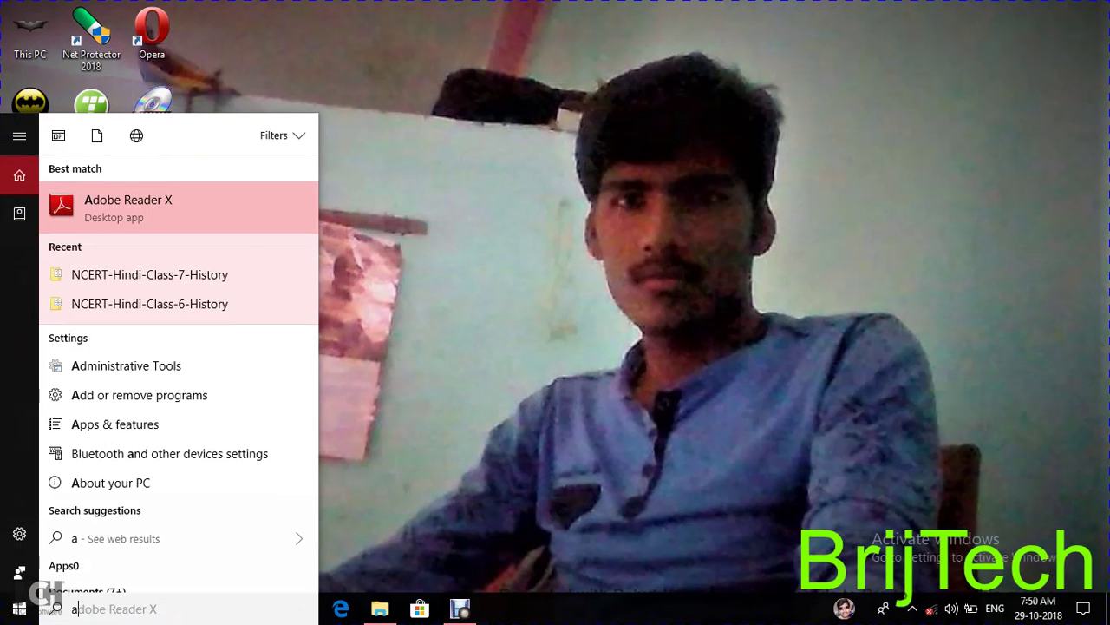
pyautogui.write('d')
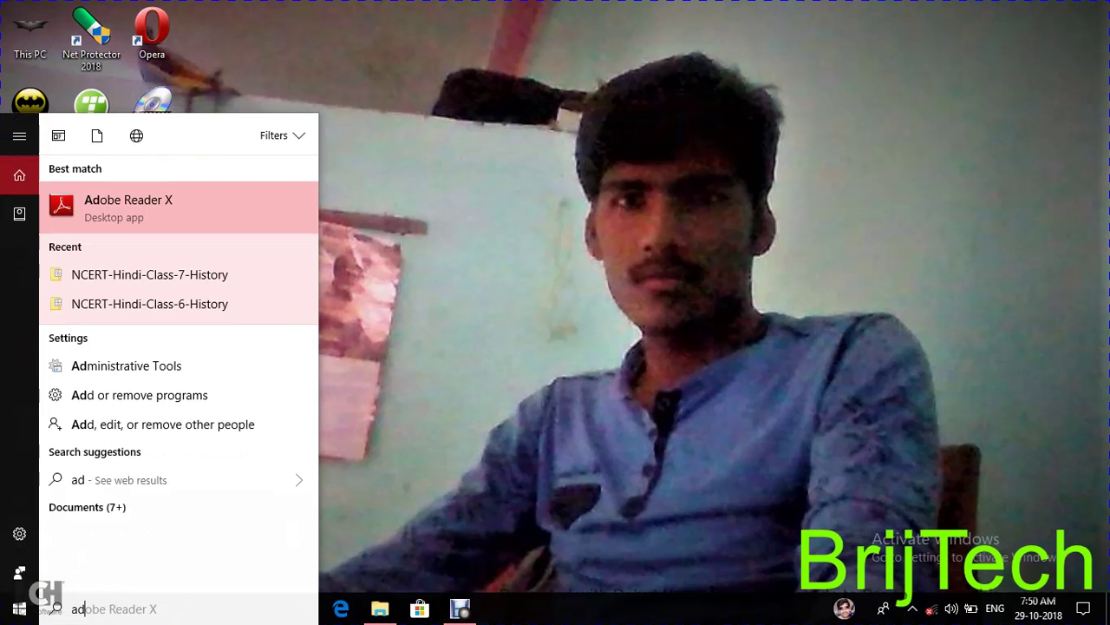
pyautogui.write('mi')
pyautogui.press('Return')
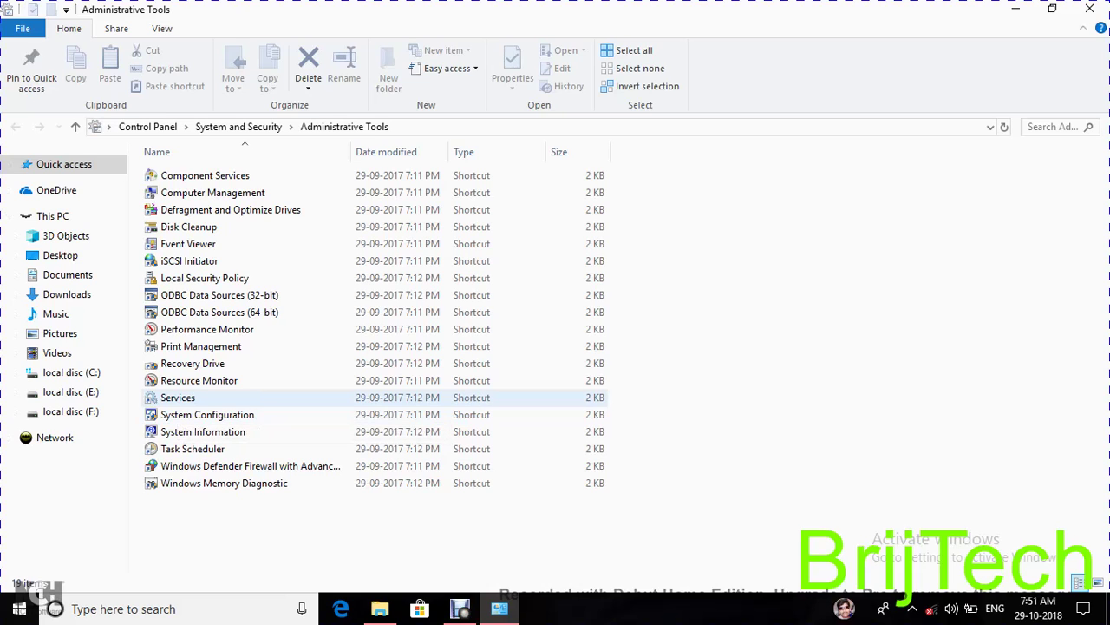
# Launch the Services tool from Administrative Tools and maximize its window
pyautogui.moveTo(141, 391); pyautogui.dragTo(468, 404)
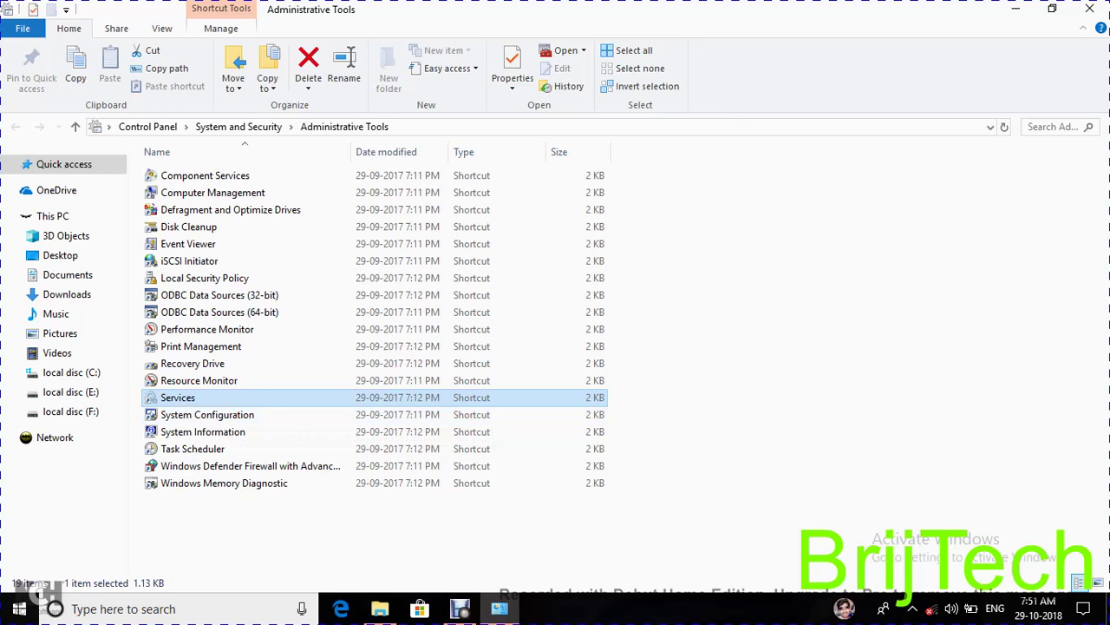
pyautogui.press('Return')
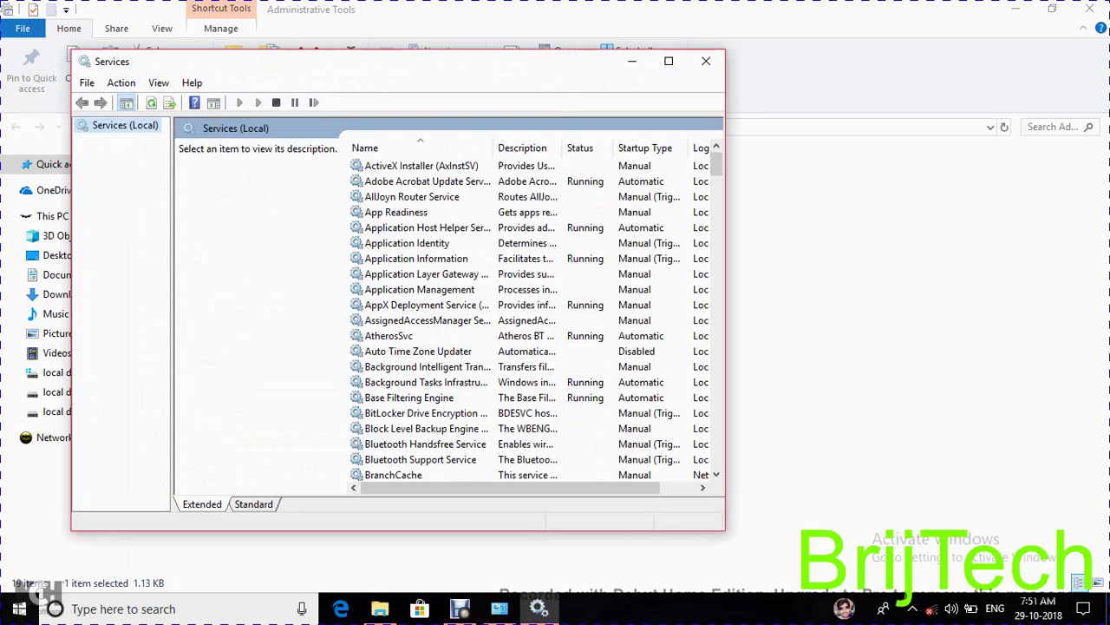
pyautogui.click(669, 61)
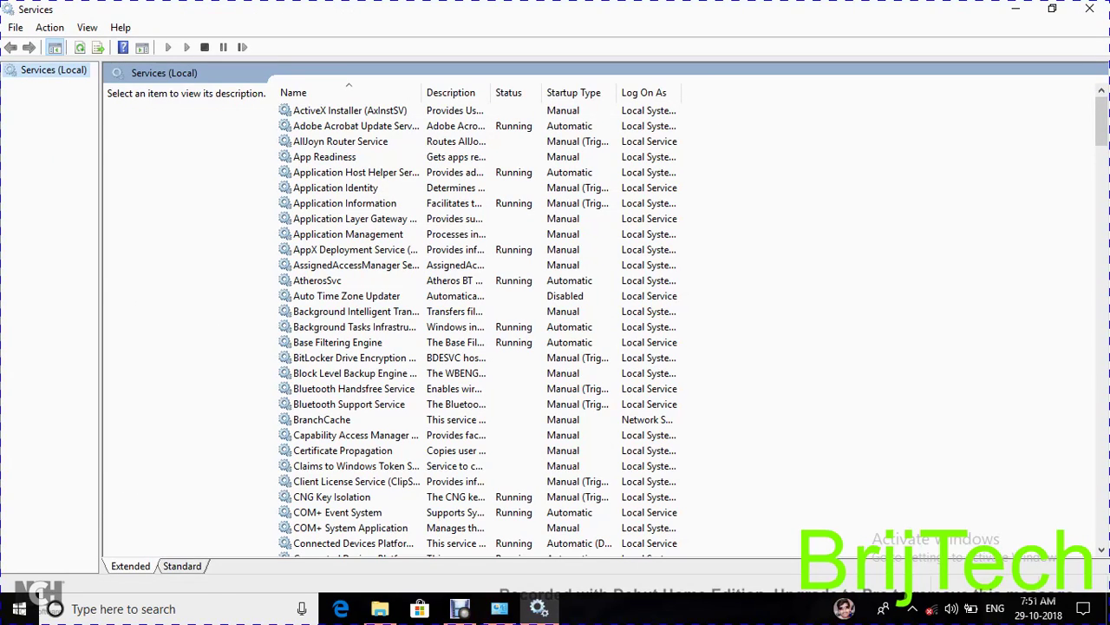
# Find the Windows Update service, stop it in its properties, and confirm the dialog
pyautogui.scroll(-11, 477, 329)
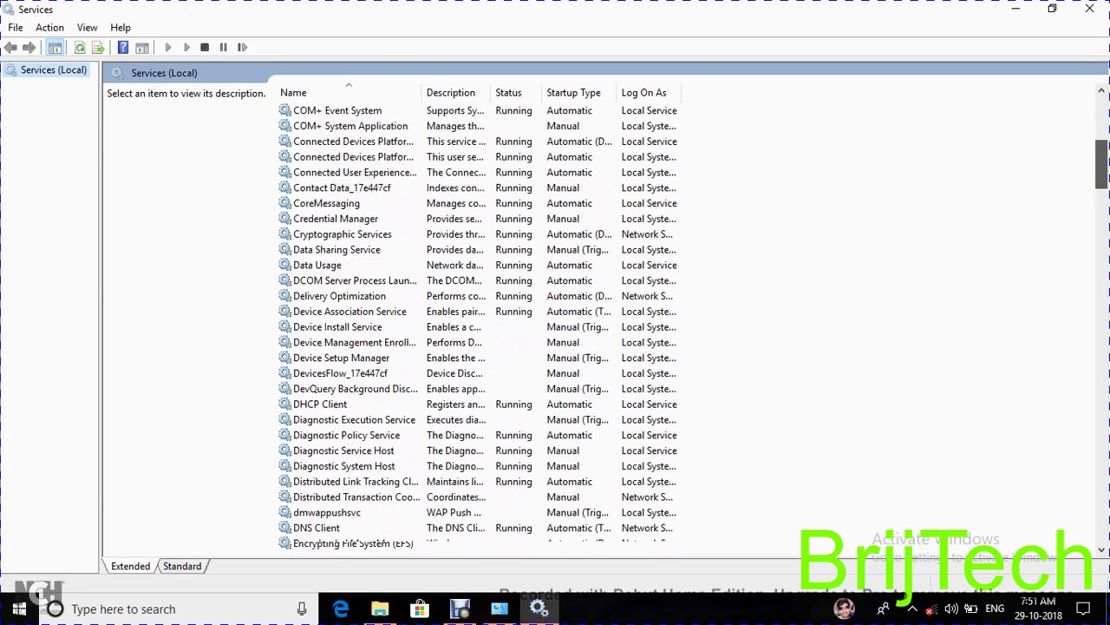
pyautogui.scroll(-2, 1102, 178)
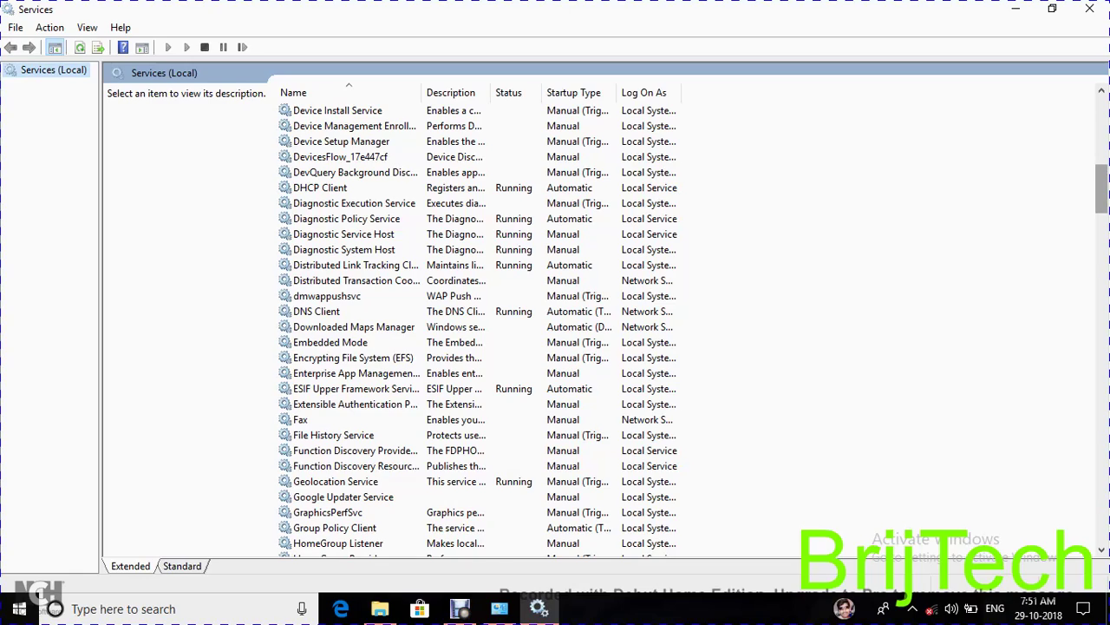
pyautogui.moveTo(1101, 189); pyautogui.dragTo(1102, 518)
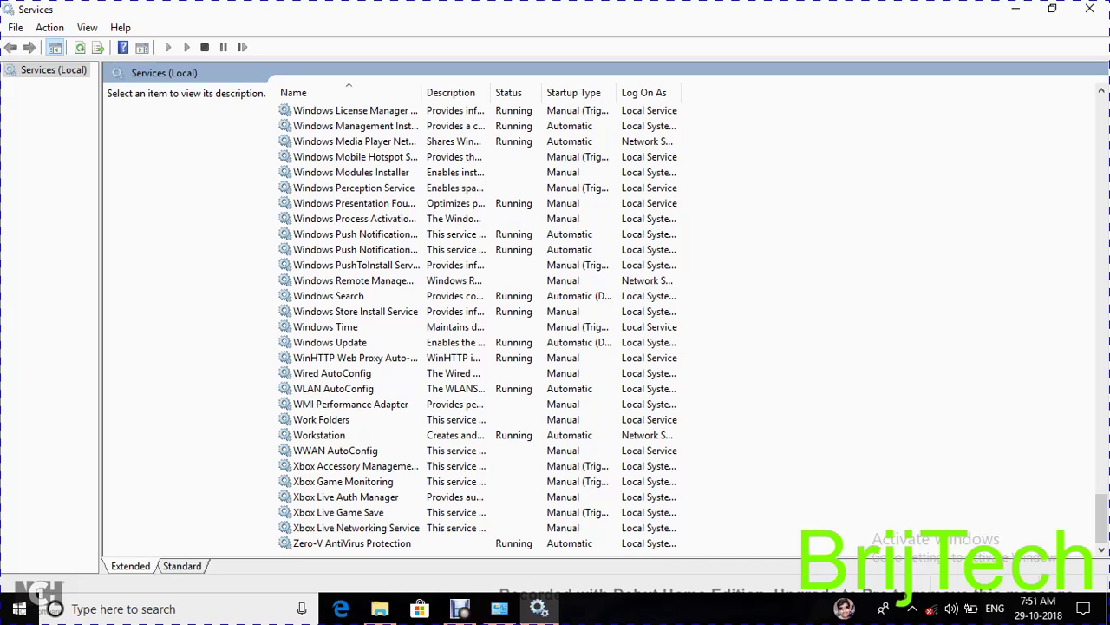
pyautogui.doubleClick(330, 342)
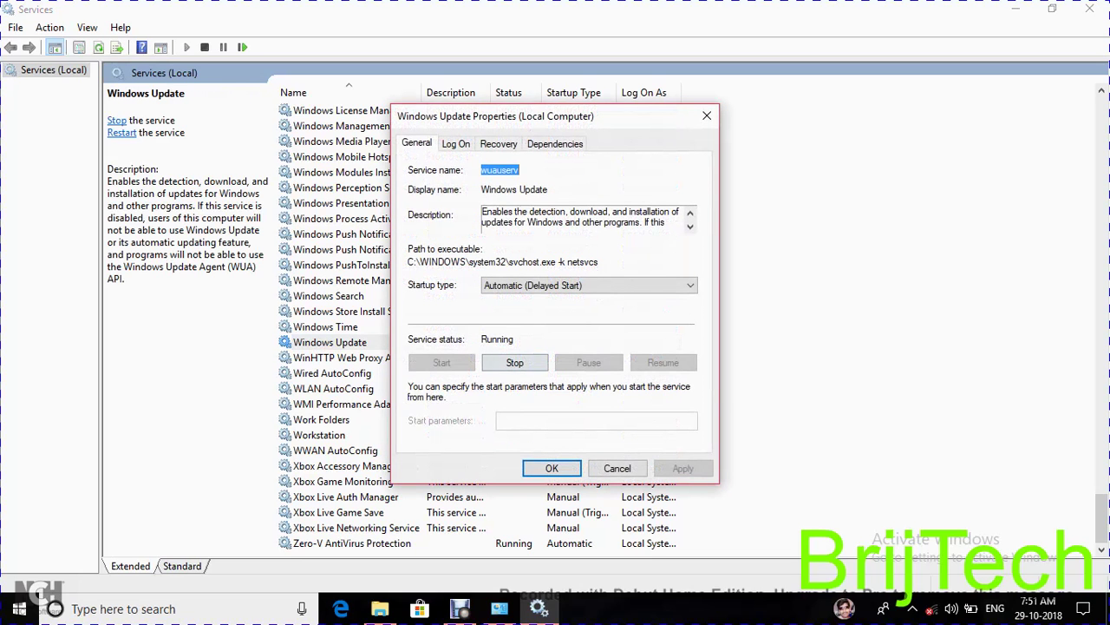
pyautogui.click(515, 362)
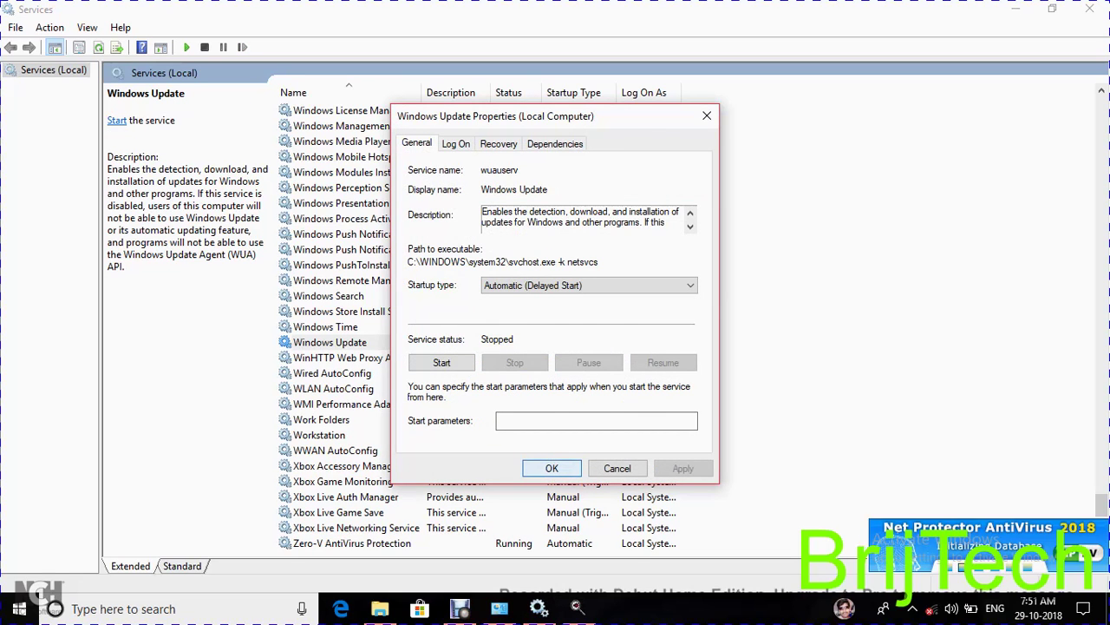
pyautogui.click(552, 468)
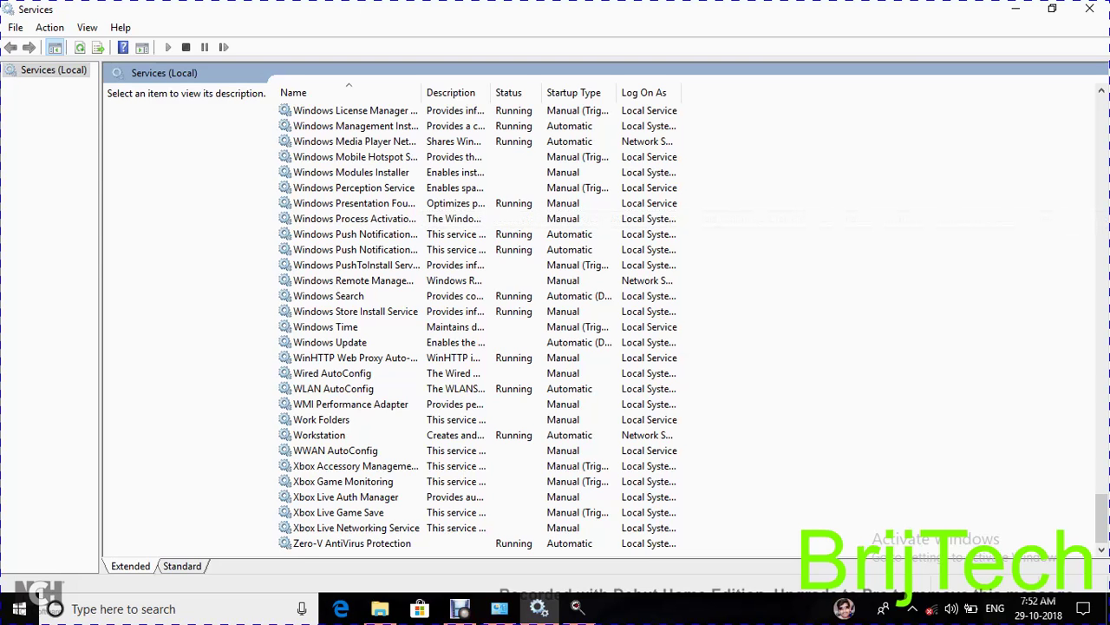
# Reopen the Windows Update service's properties, start the service, stop it again, and confirm the dialog
pyautogui.doubleClick(329, 342)
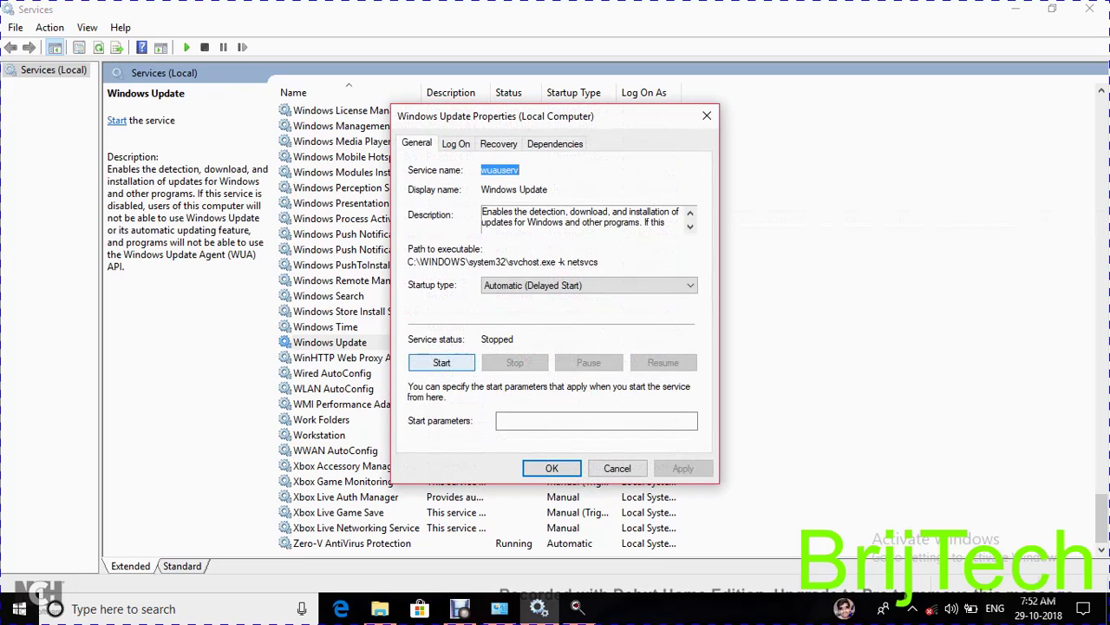
pyautogui.click(442, 363)
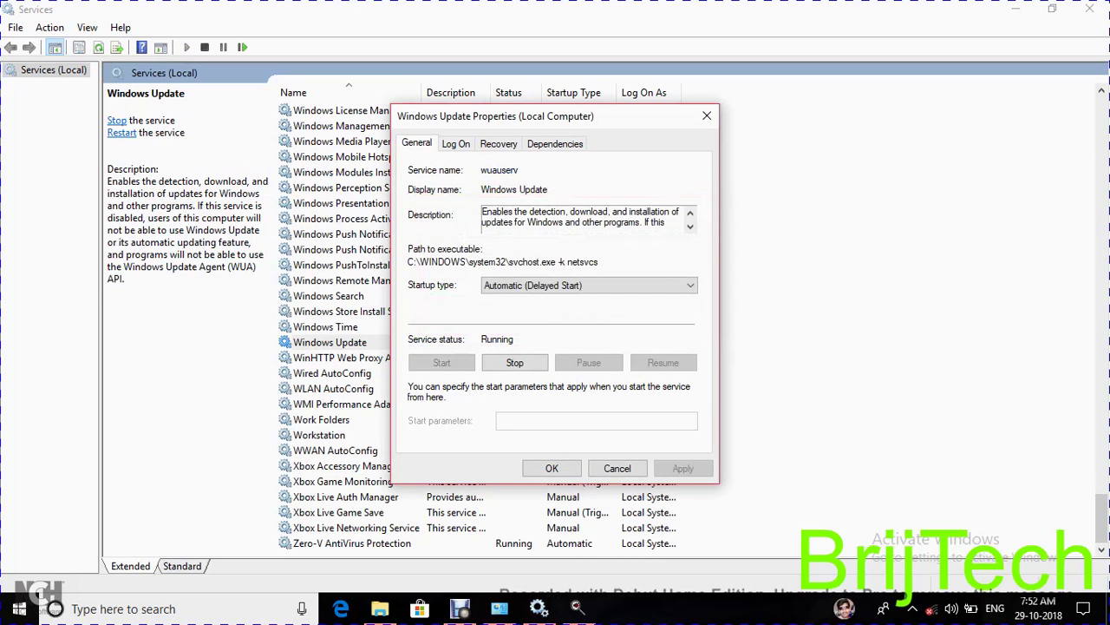
pyautogui.click(514, 363)
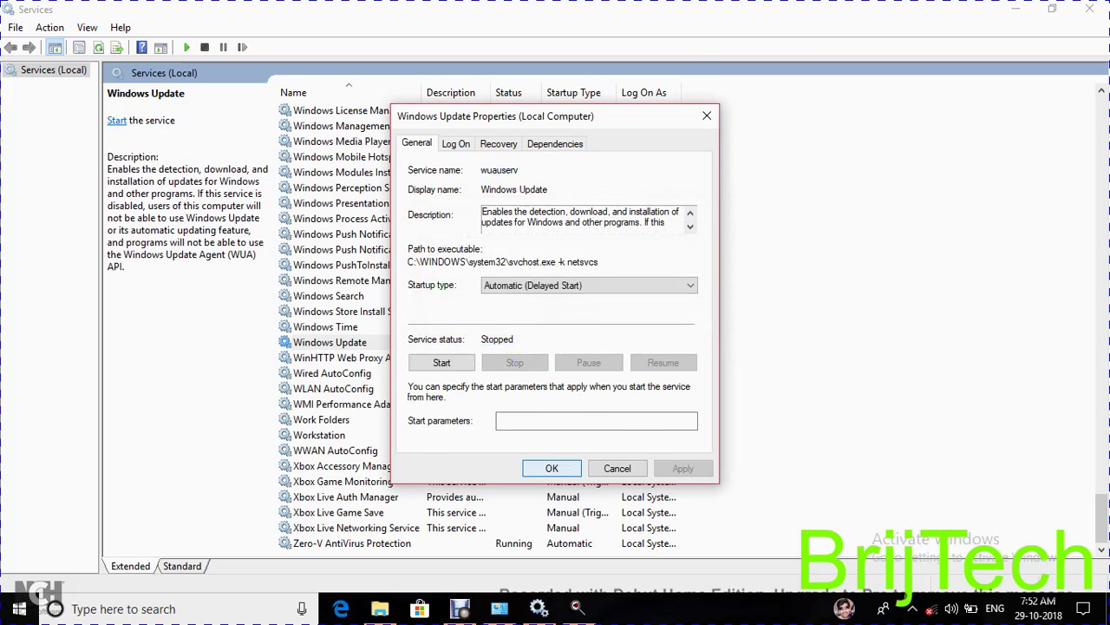
pyautogui.click(552, 467)
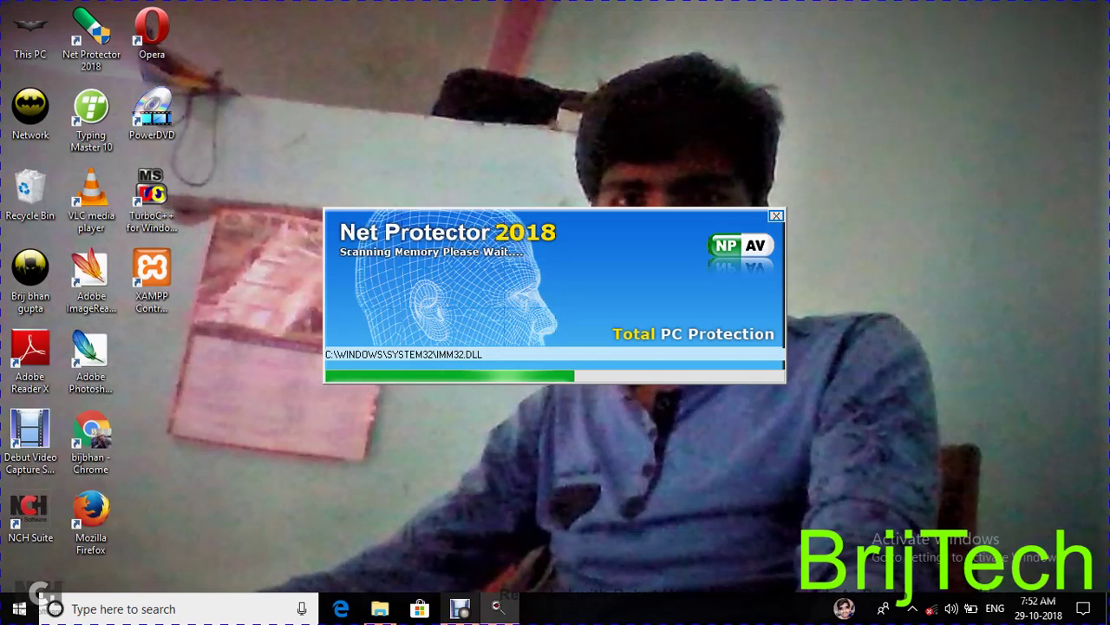
pyautogui.click(460, 608)
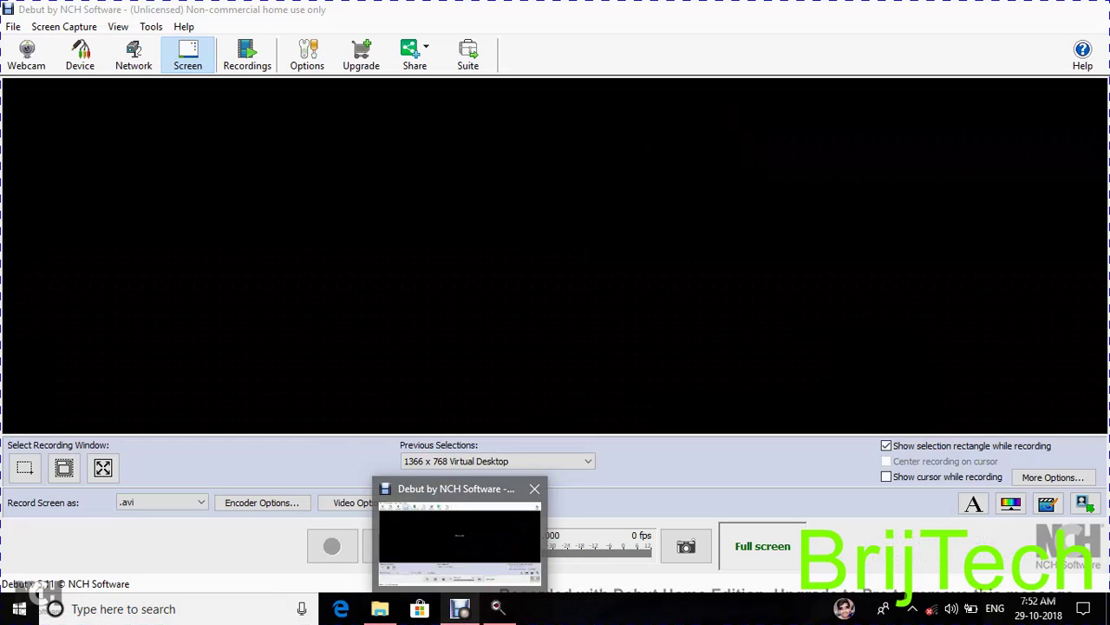